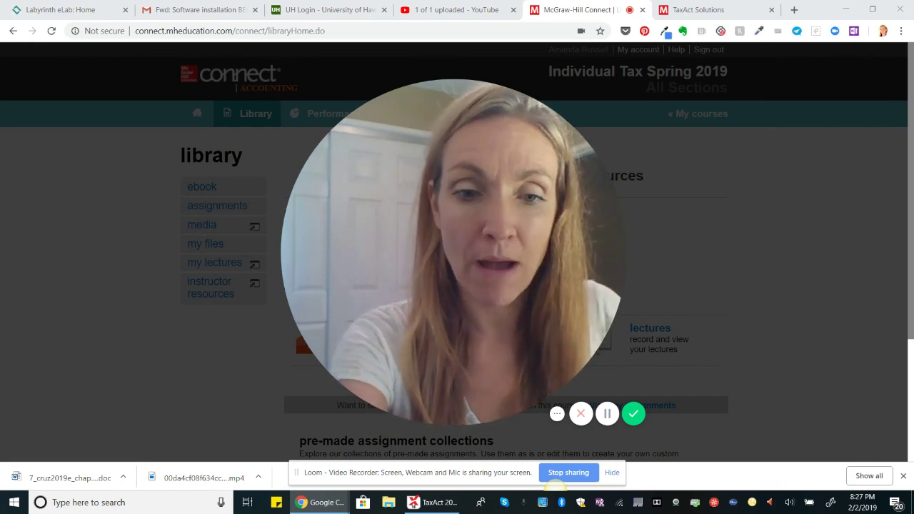
Switch from Chrome to the TaxAct 2018 Client Manager window.
key(alt+Tab)
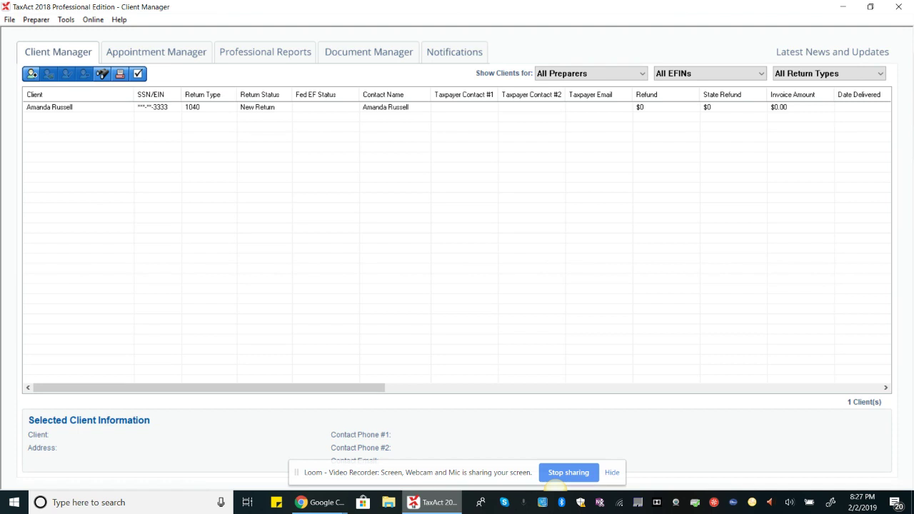
Start a new 2018 1040 client return, then bring the McGraw-Hill Connect course page forward.
click(9, 19)
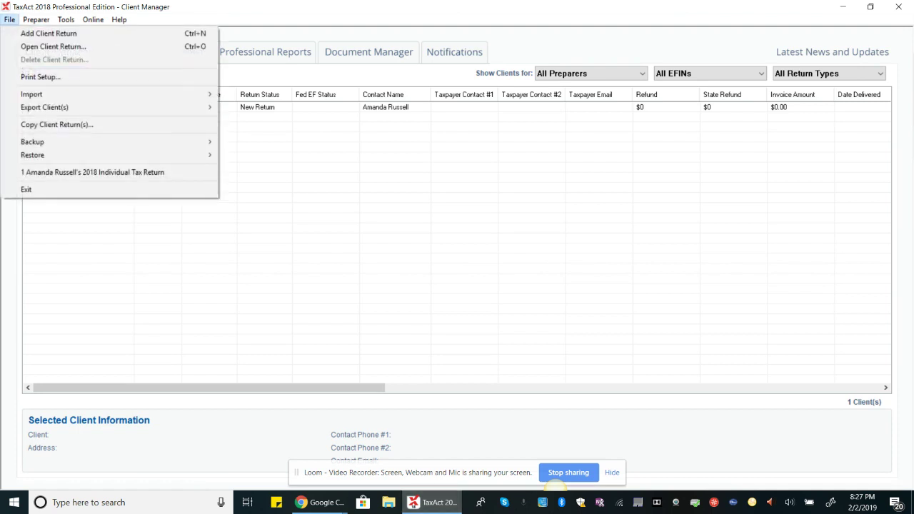
click(48, 33)
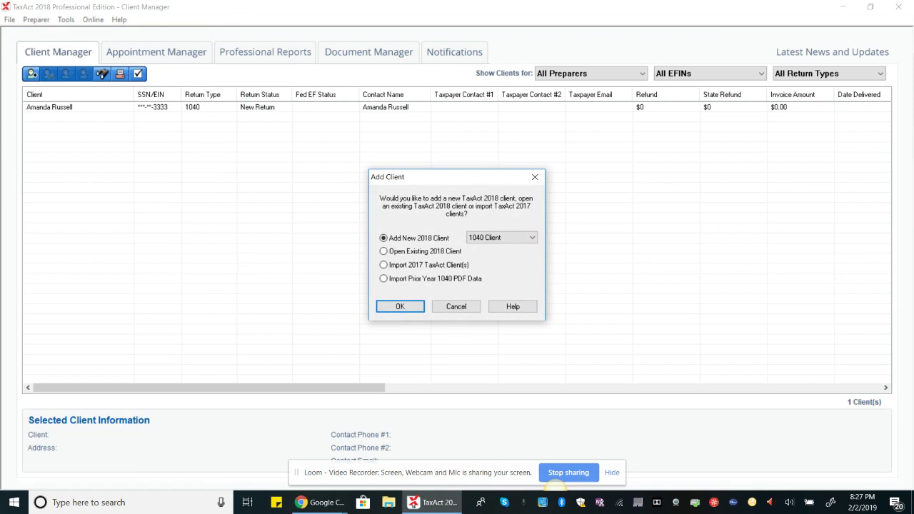
key(Return)
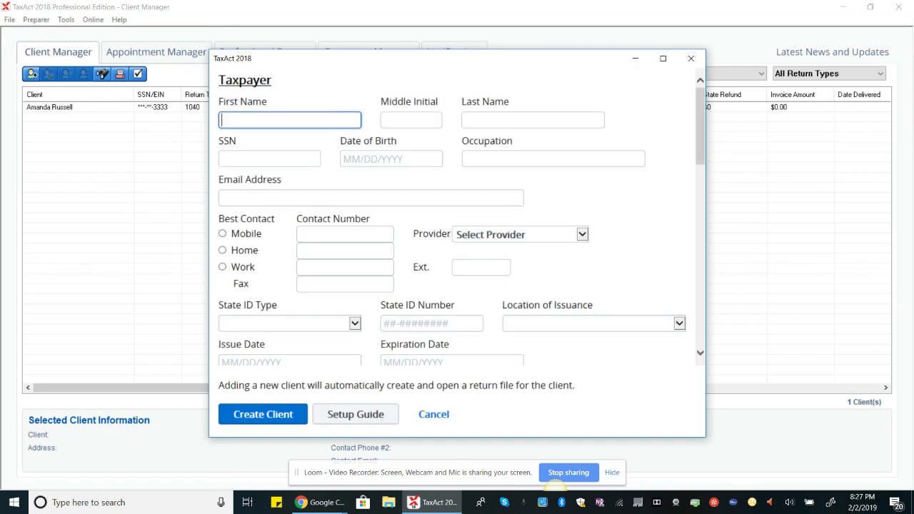
mouse_move(314, 503)
click(255, 443)
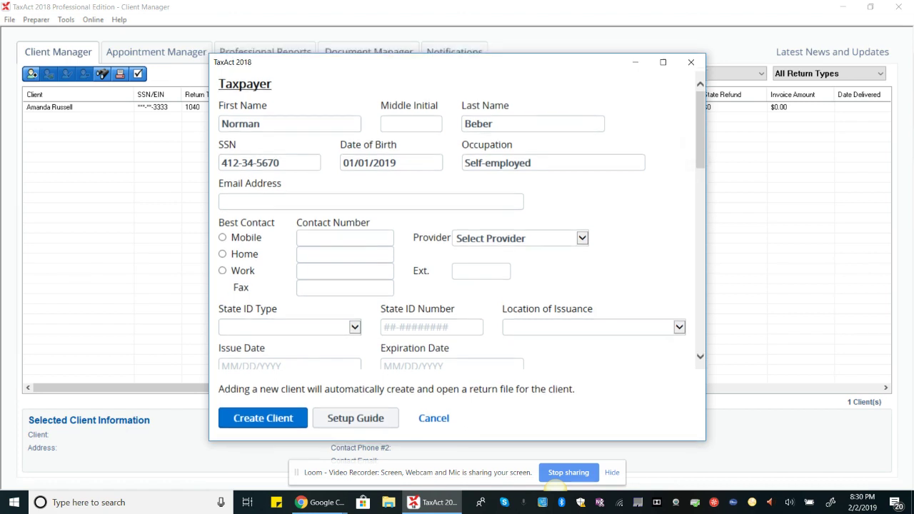
Set the new client's filing status to Married filing joint.
scroll(458, 214, down, 7)
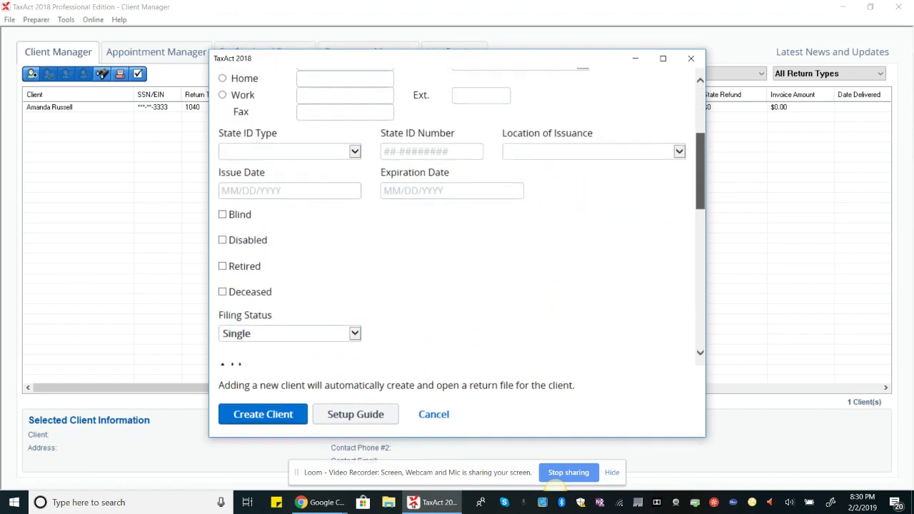
scroll(457, 214, down, 4)
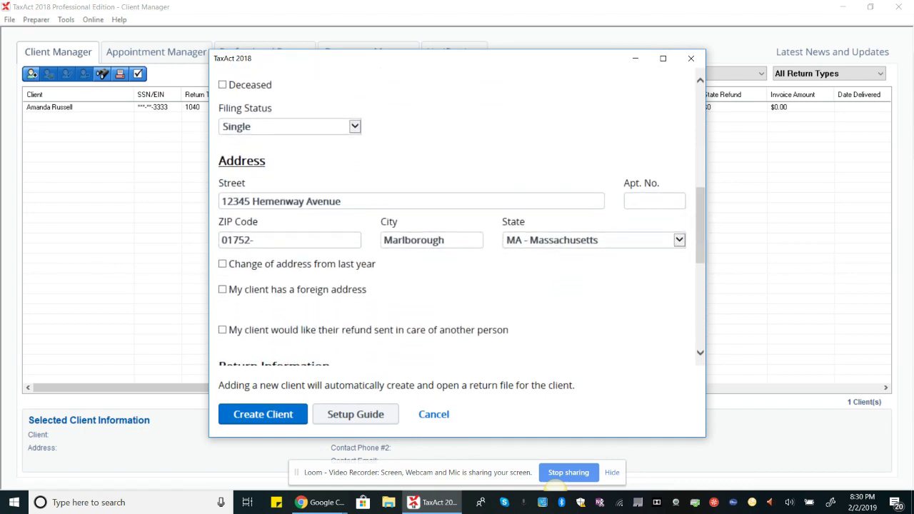
click(354, 127)
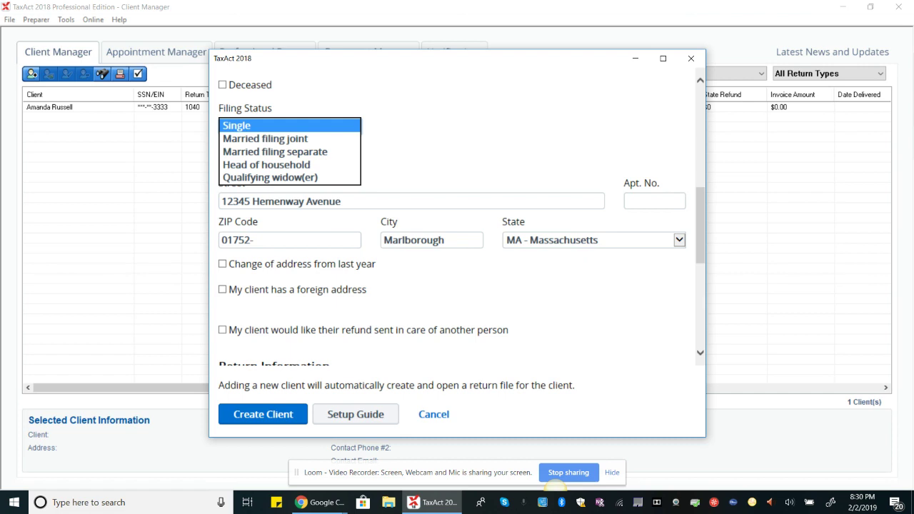
click(289, 138)
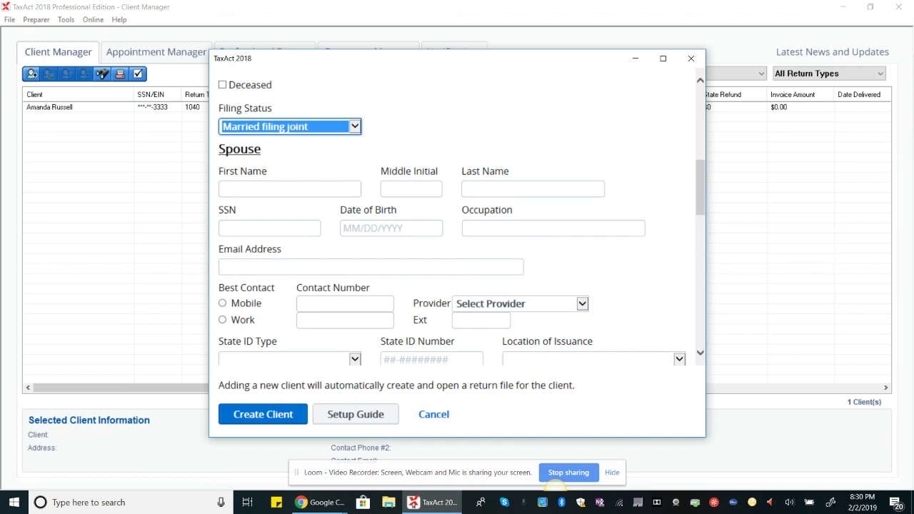
Enter the spouse's first and last name, SSN, and occupation 'Software Programmer'.
click(262, 191)
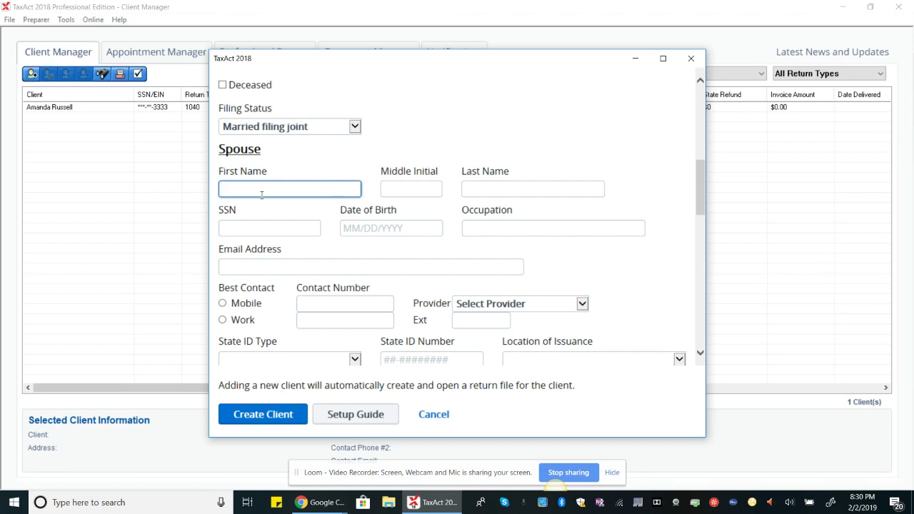
key(Tab)
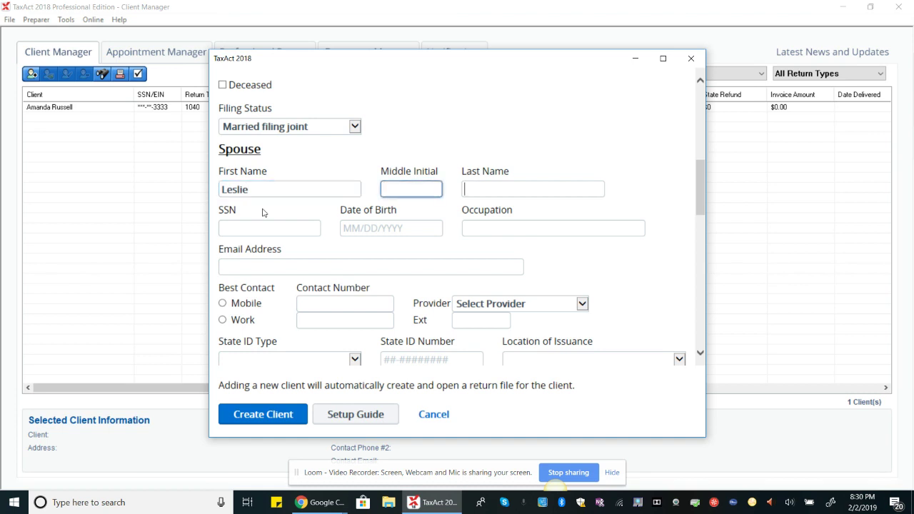
key(Tab)
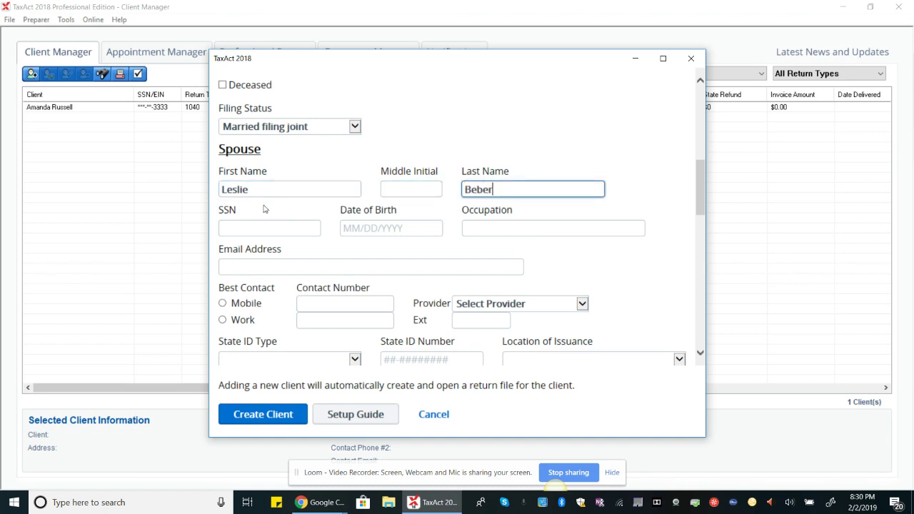
key(Tab)
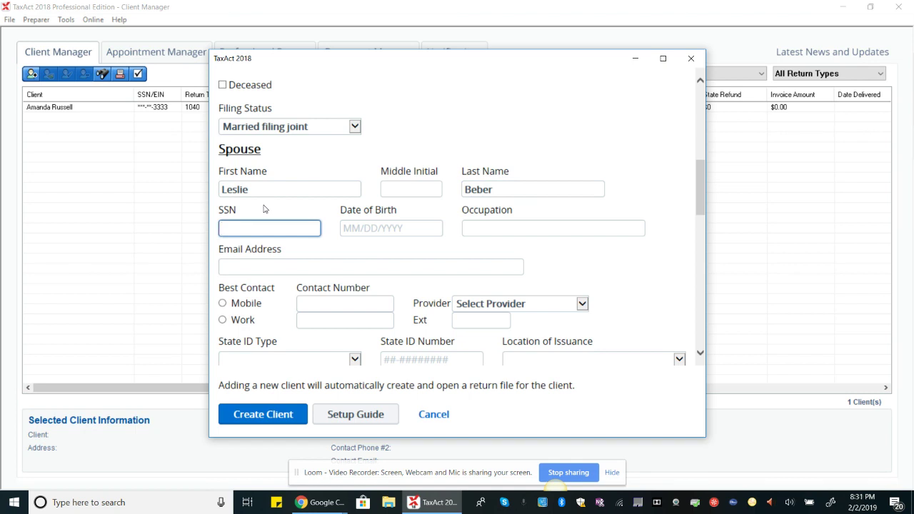
key(Tab)
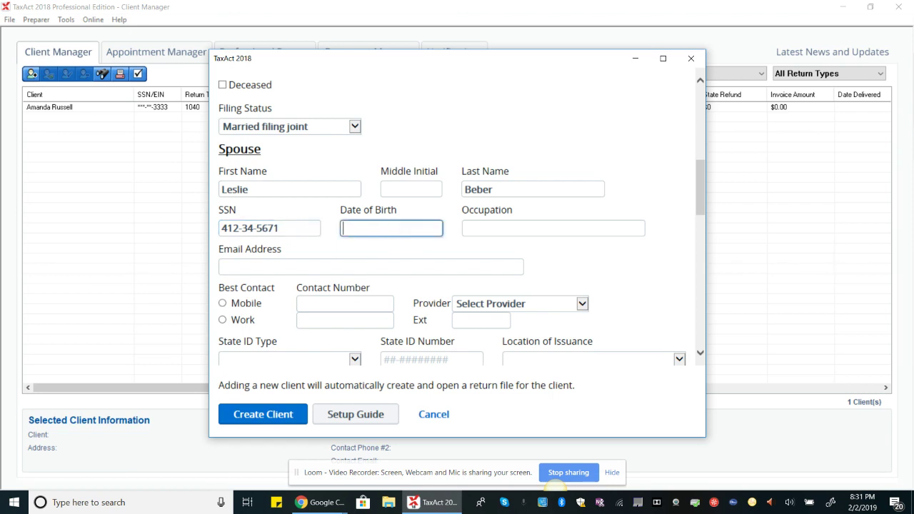
click(512, 227)
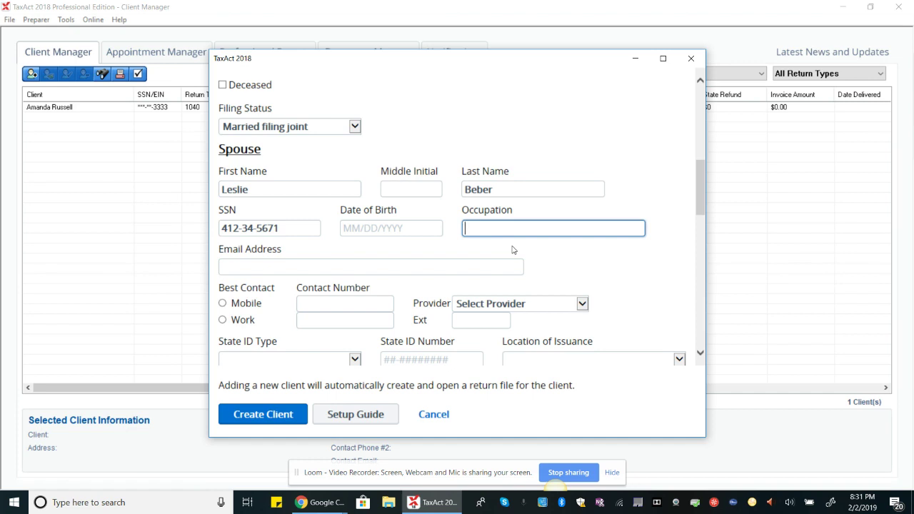
text(Software Programmer)
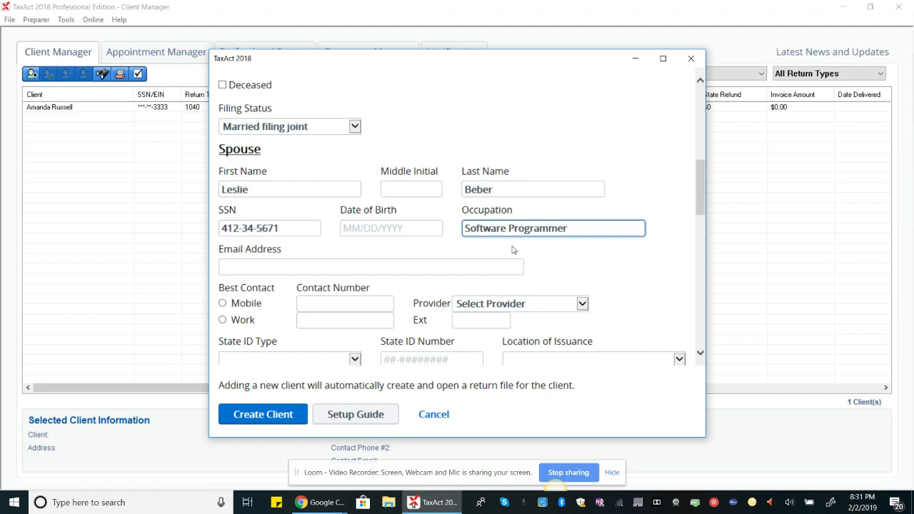
Review the filled-in form and create the couple's new client return.
scroll(513, 249, up, 4)
scroll(512, 249, up, 2)
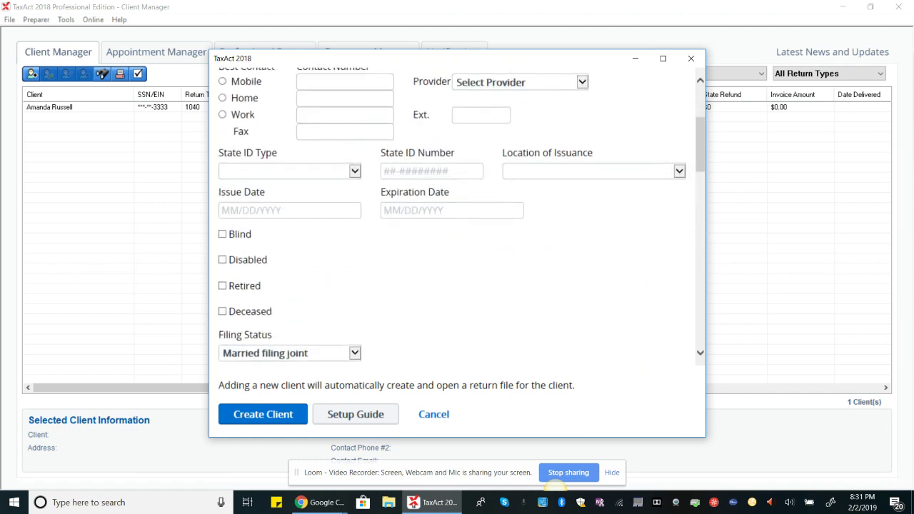
scroll(512, 249, down, 15)
scroll(457, 215, up, 8)
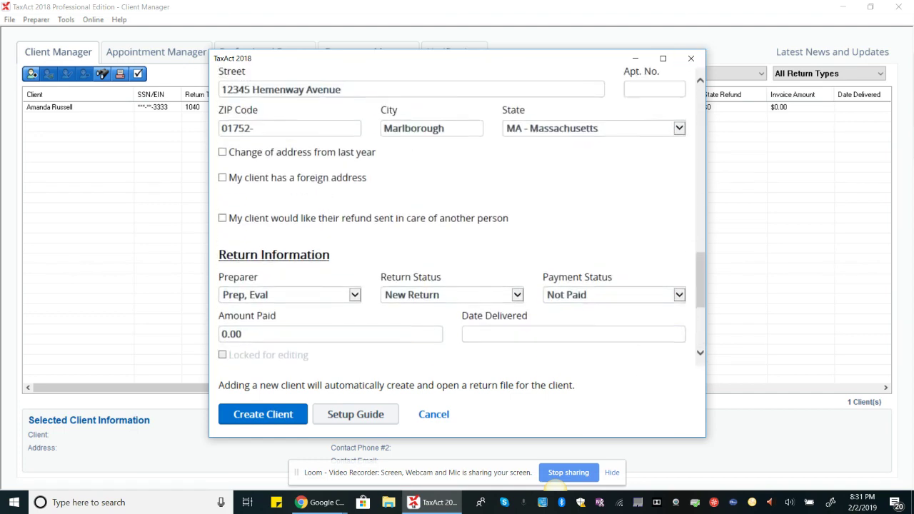
scroll(660, 203, up, 6)
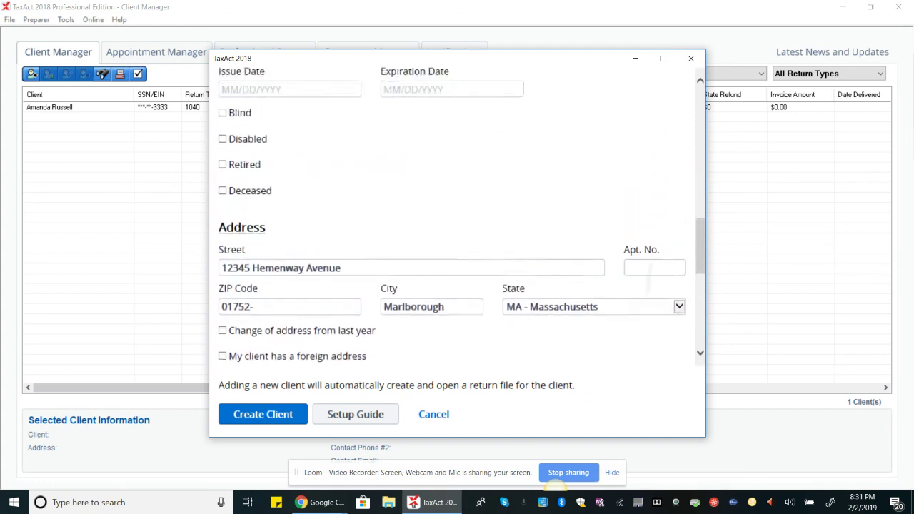
scroll(457, 214, down, 7)
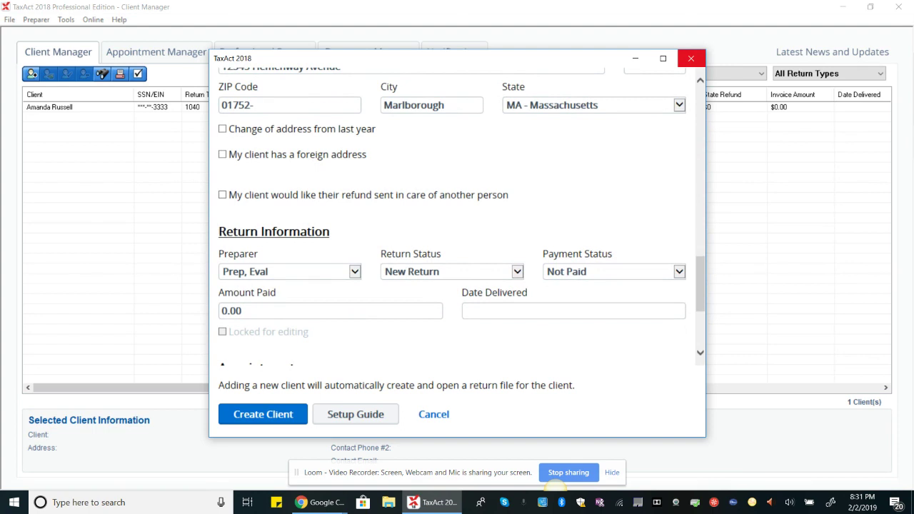
click(691, 58)
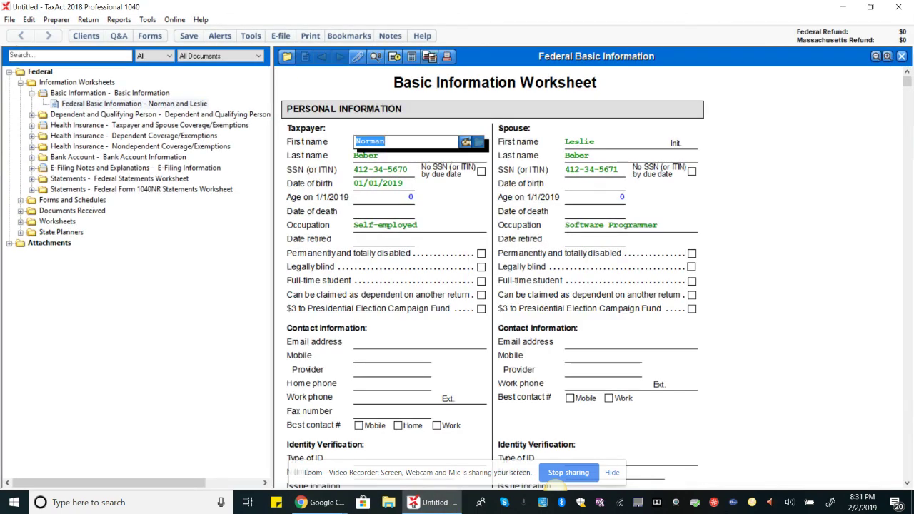
Check the McGraw-Hill Connect course page, then return to the TaxAct return window.
mouse_move(314, 503)
click(255, 439)
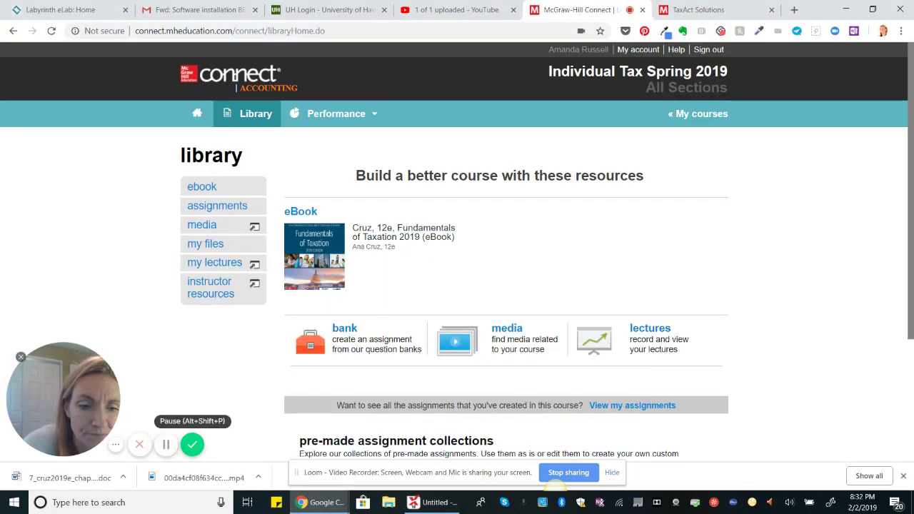
key(alt+Tab)
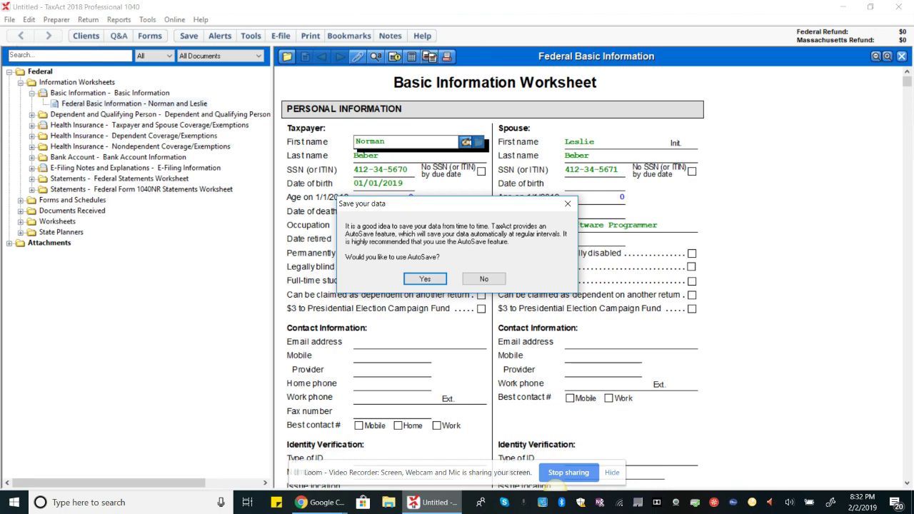
Accept AutoSave and dismiss its notice to reach the Save As dialog.
key(Return)
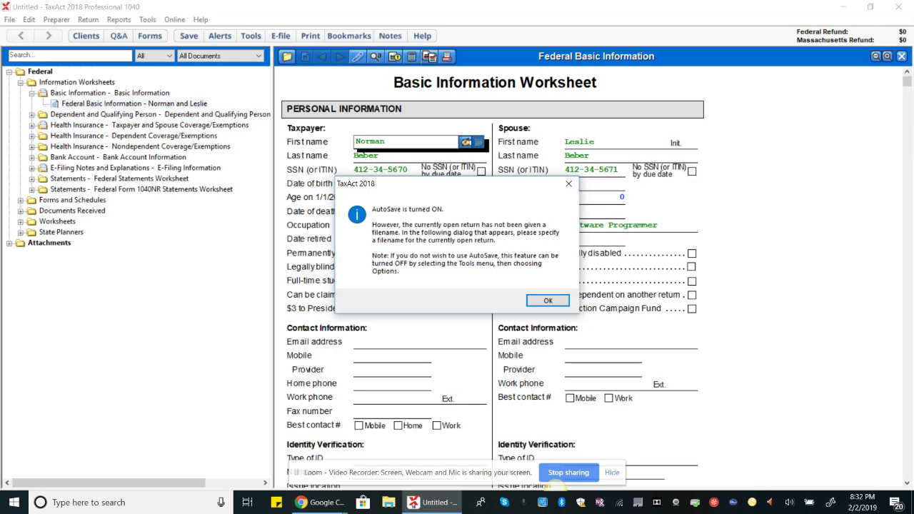
key(Return)
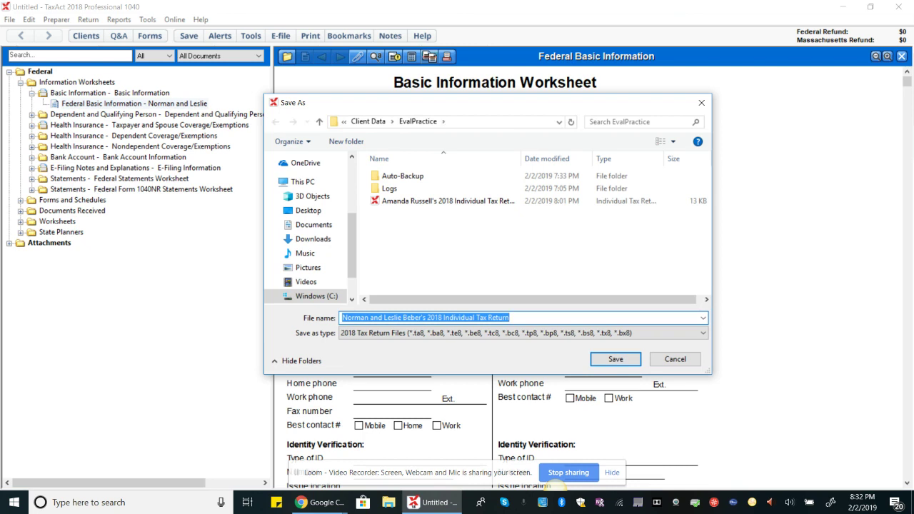
Save the return in EvalPractice with the file name ending '137 Tax Return Problem 1'.
click(510, 318)
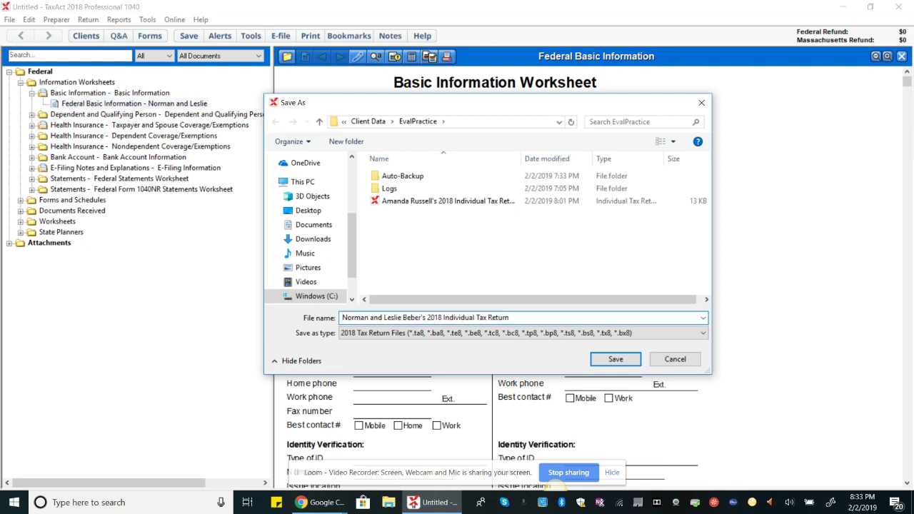
key(BackSpace)
key(BackSpace)
key(BackSpace)
key(BackSpace)
key(BackSpace)
key(BackSpace)
key(BackSpace)
key(BackSpace)
key(BackSpace)
key(BackSpace)
key(BackSpace)
key(BackSpace)
key(BackSpace)
key(BackSpace)
key(BackSpace)
key(BackSpace)
key(BackSpace)
key(BackSpace)
key(BackSpace)
key(BackSpace)
key(BackSpace)
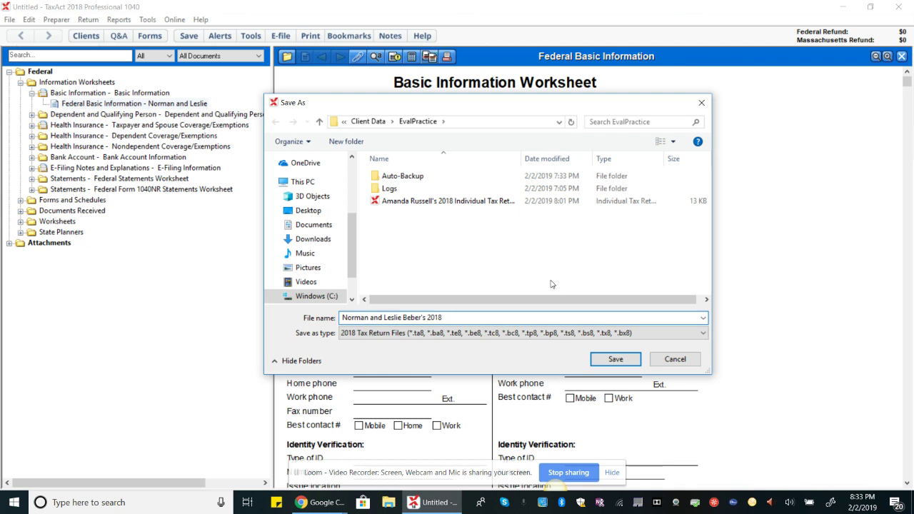
text(137 Tax Return Problem 1)
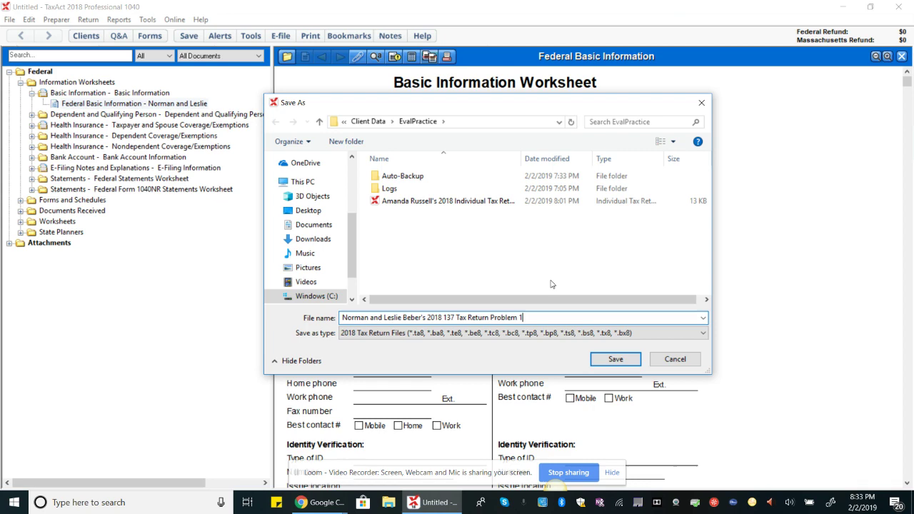
key(Return)
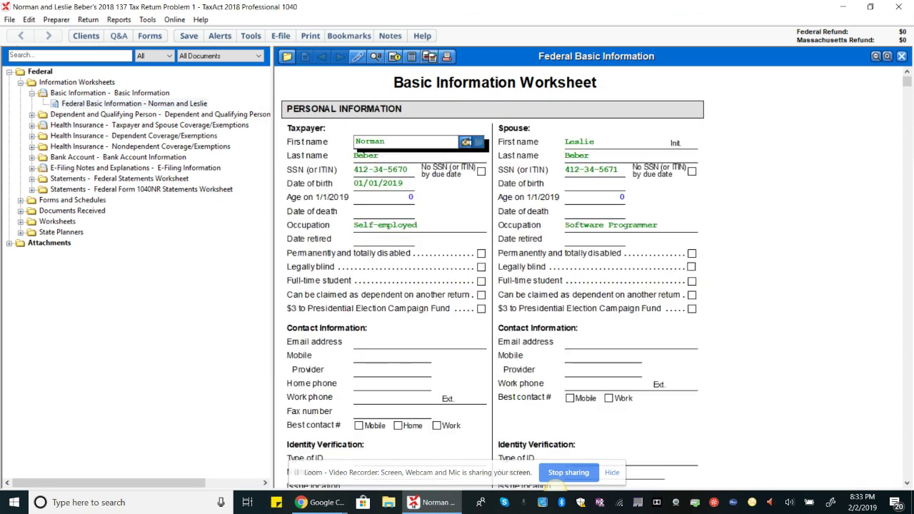
mouse_move(321, 503)
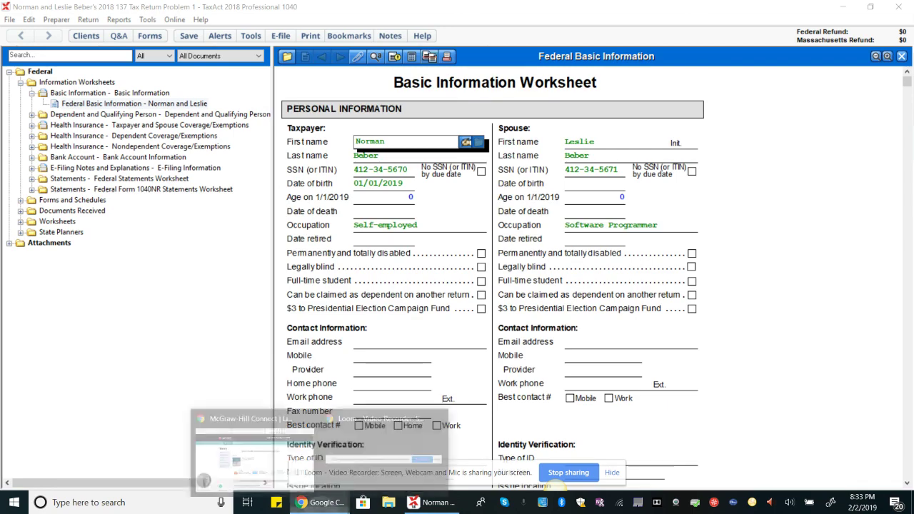